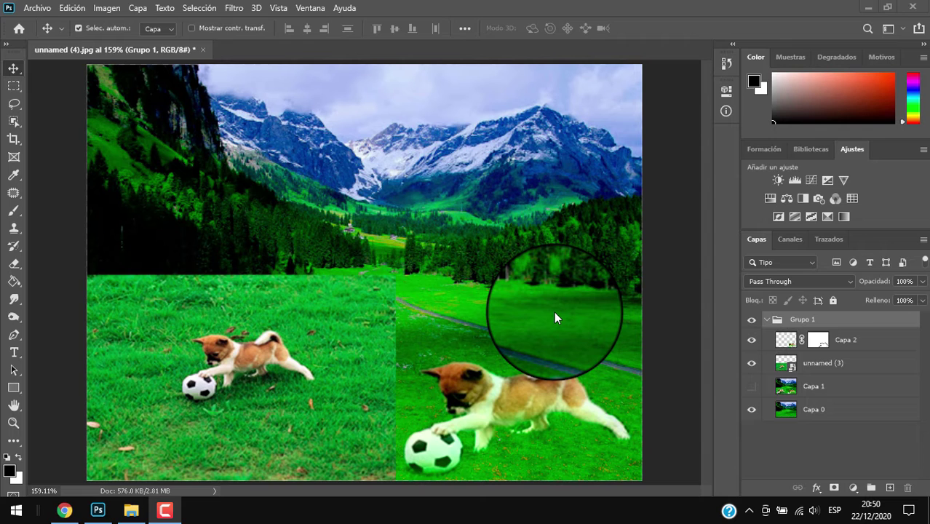
Hide the unnamed (3) and Capa 2 puppy layers so only the Capa 0 meadow shows
left_click_drag(554, 312, 535, 303)
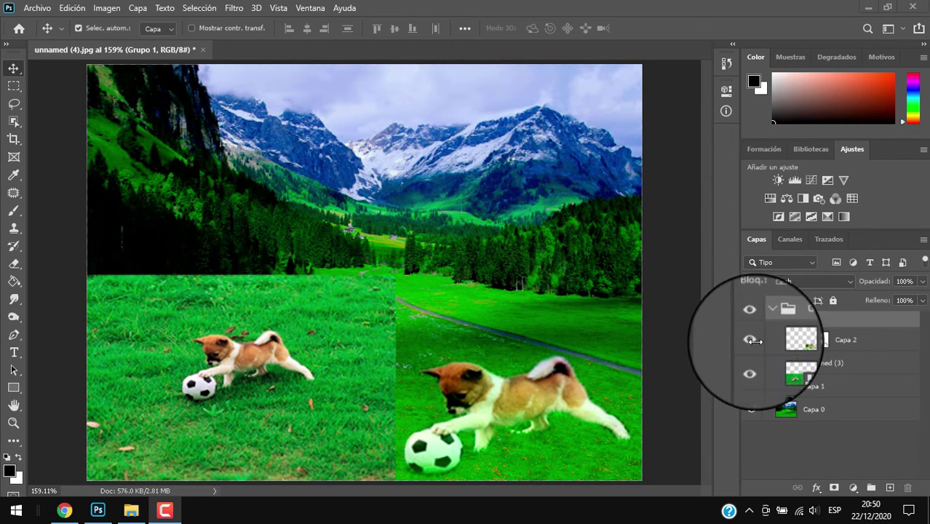
left_click(753, 365)
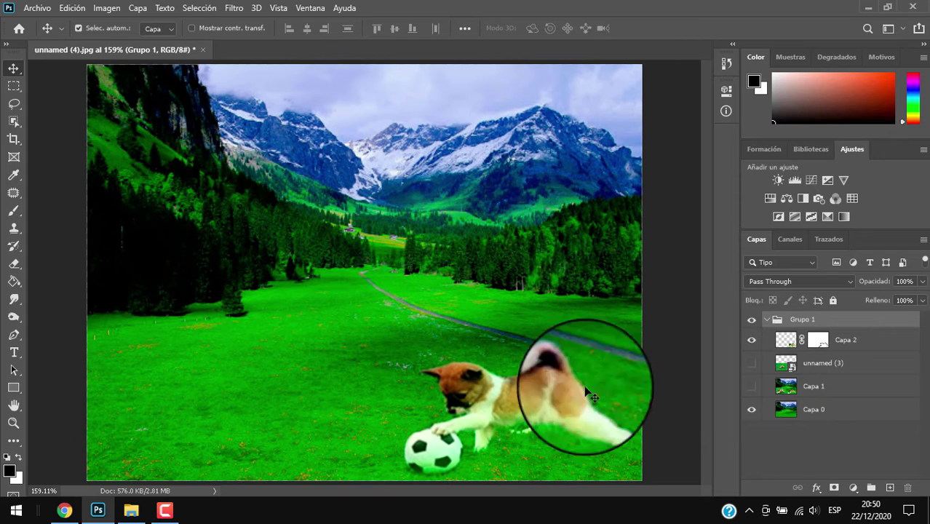
left_click(750, 338)
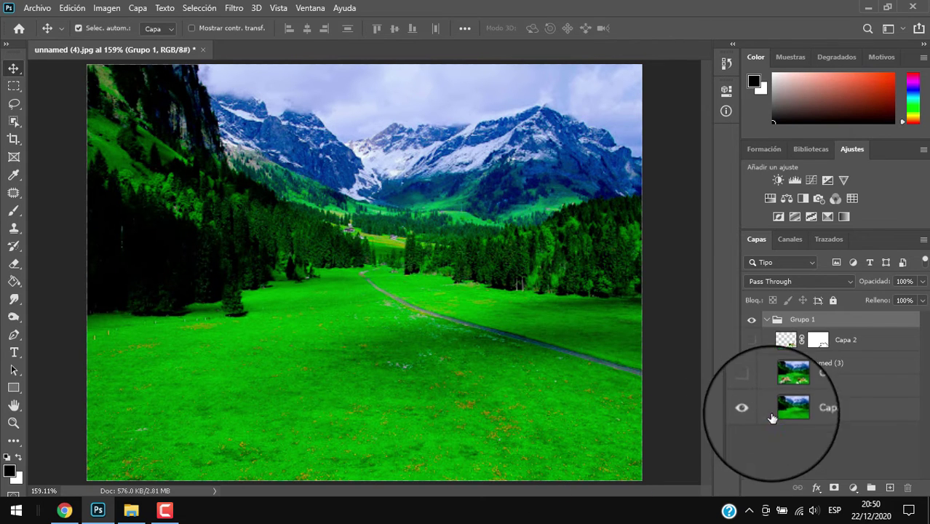
left_click(753, 363)
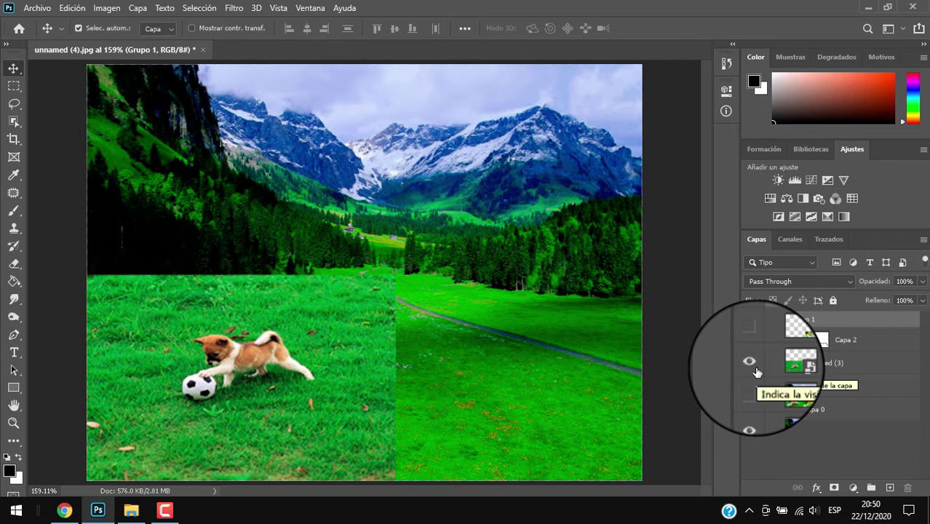
left_click(748, 326)
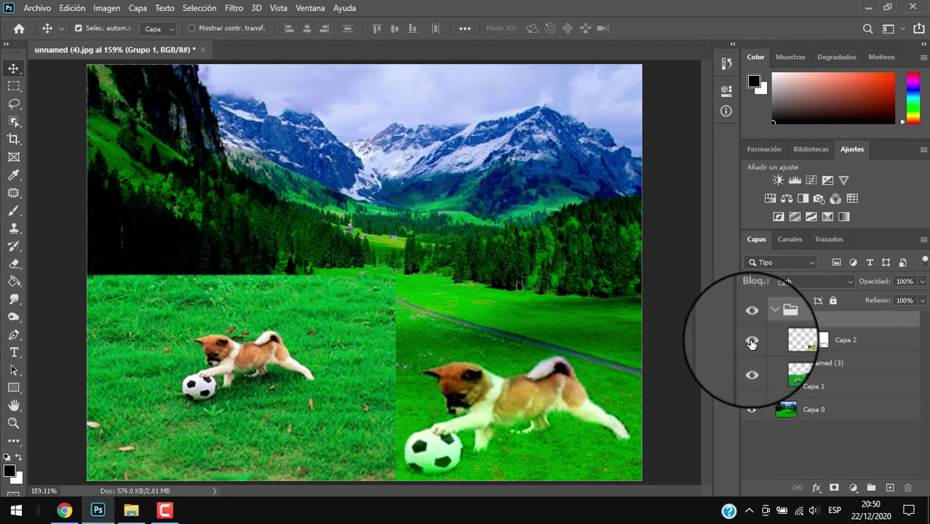
left_click(754, 373)
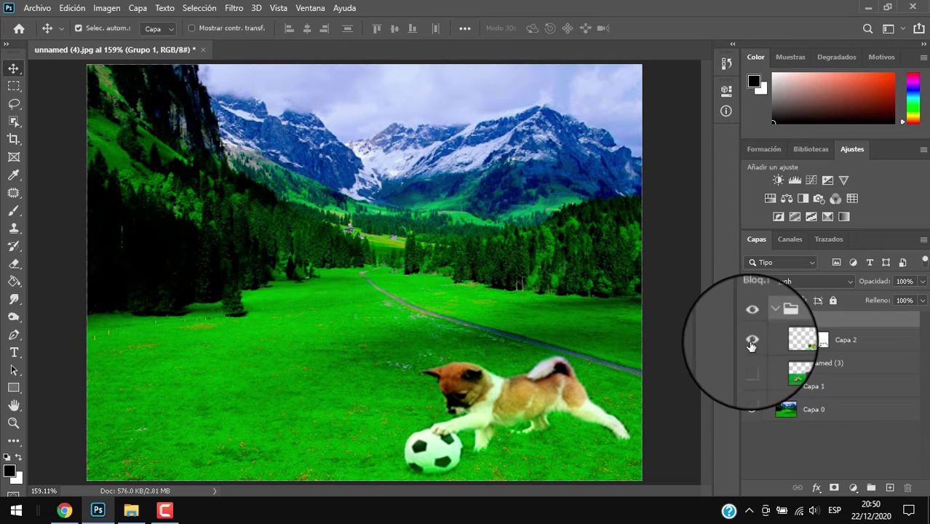
left_click(752, 342)
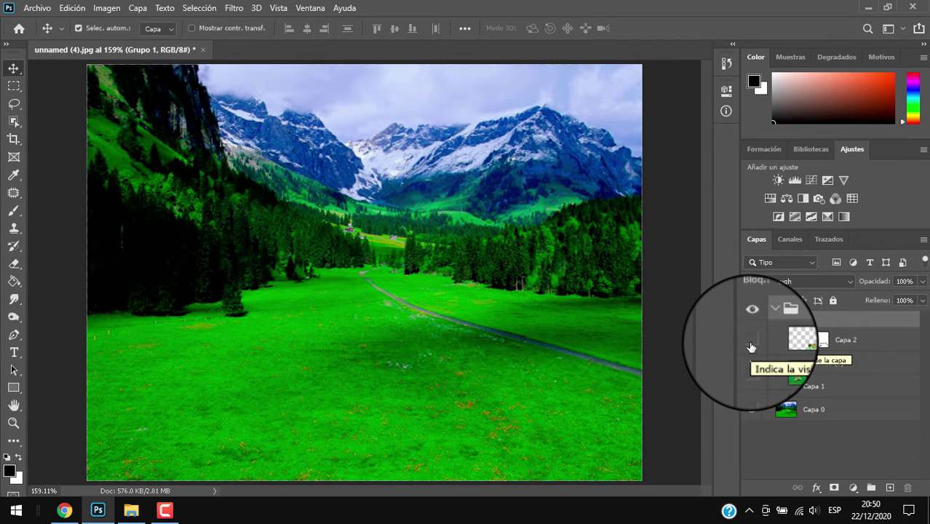
Open unnamed (4).jpg via Archivo > Abrir with 'No modificar' for the missing profile, then zoom in
left_click(37, 8)
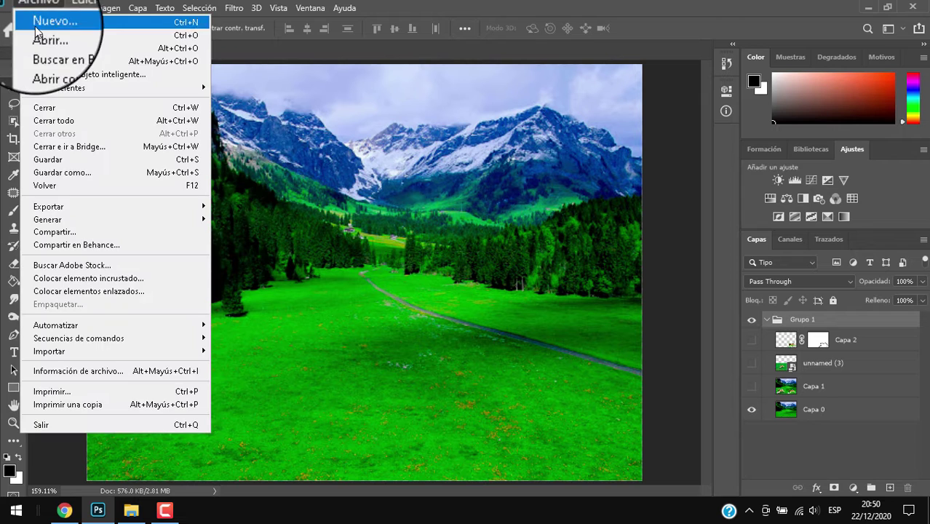
left_click(44, 35)
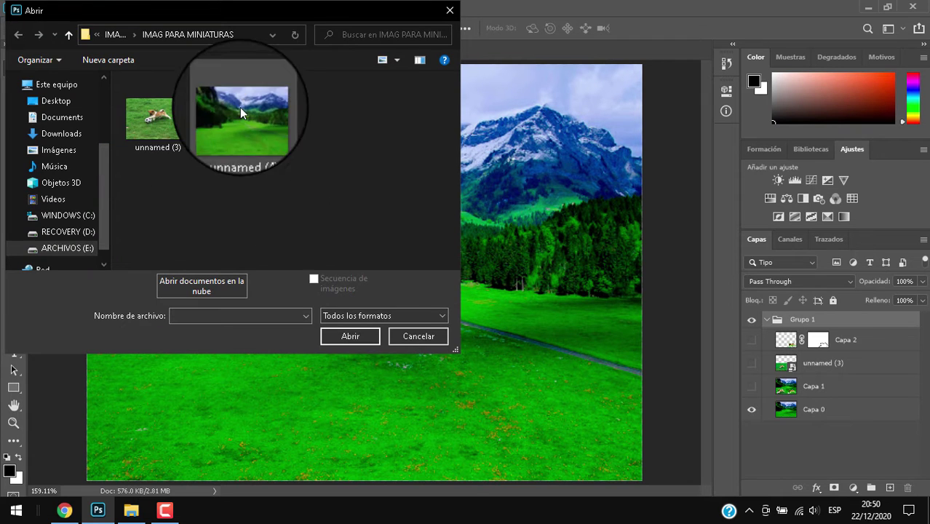
left_click(241, 113)
left_click(355, 339)
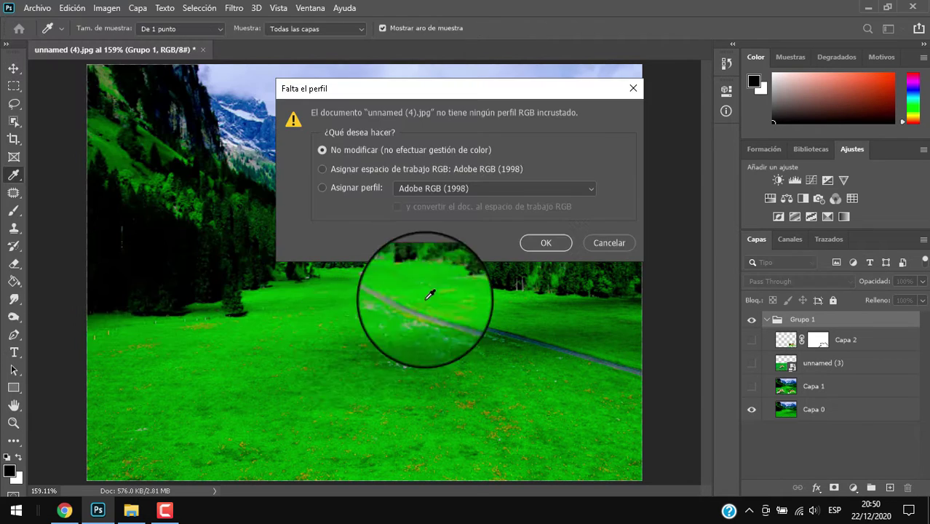
left_click(547, 245)
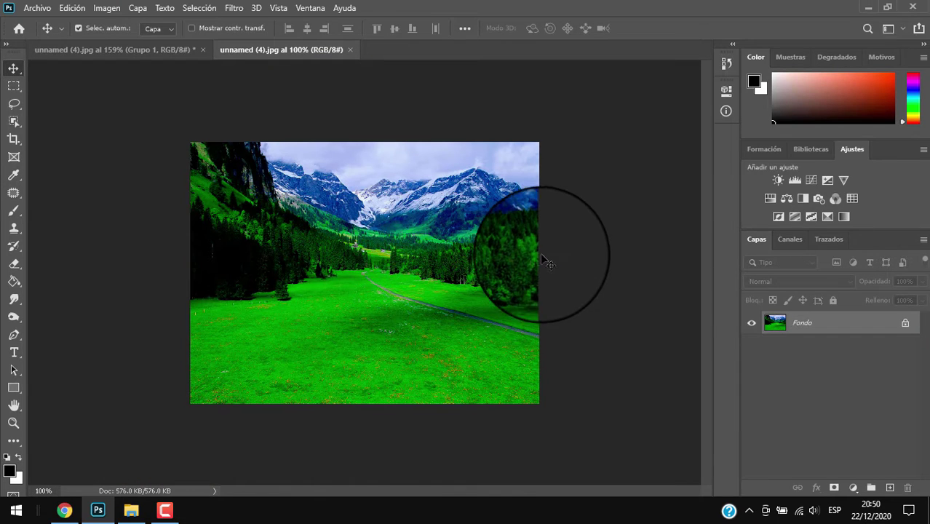
scroll(447, 270, "up", 4)
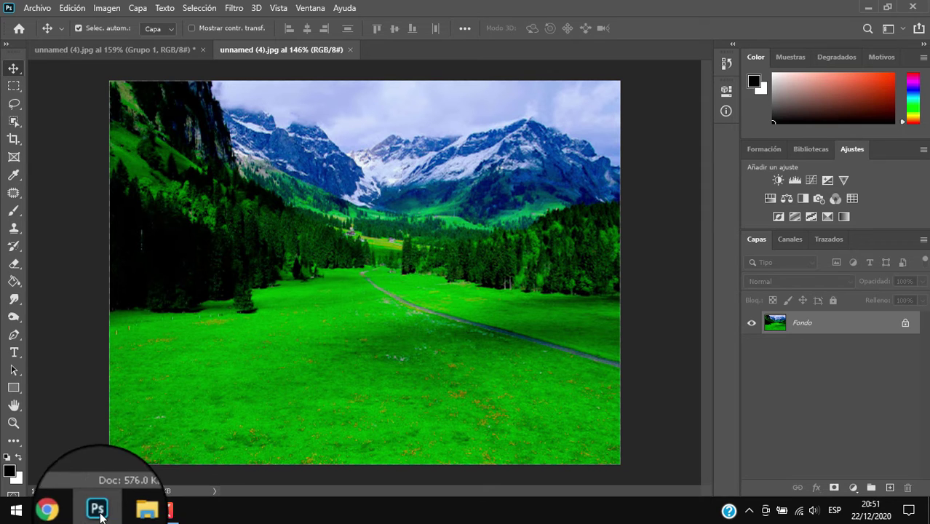
Drag unnamed (3) from File Explorer into the meadow document and commit it at the lower-left
left_click(29, 9)
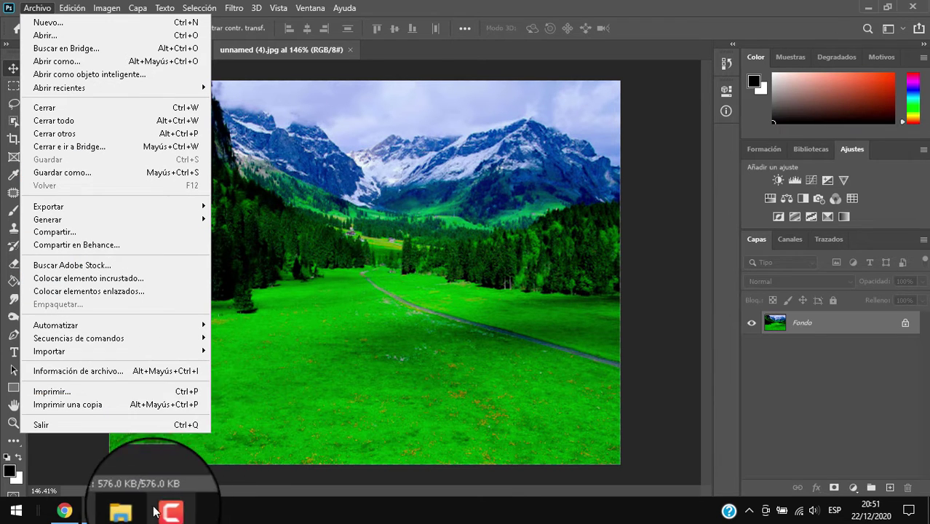
left_click(132, 511)
mouse_move(258, 244)
left_mouse_down()
mouse_move(142, 437)
mouse_move(314, 342)
left_mouse_up()
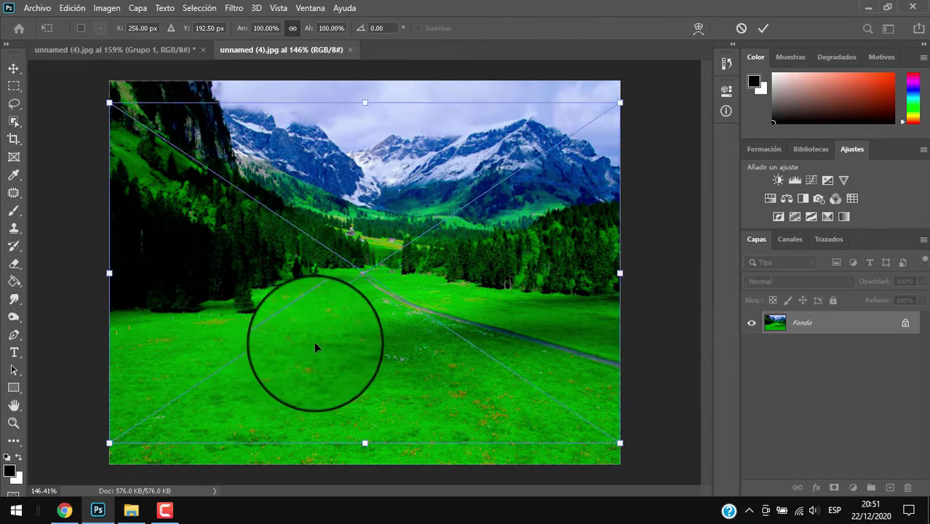
mouse_move(529, 348)
left_mouse_down()
mouse_move(438, 420)
mouse_move(383, 428)
left_mouse_up()
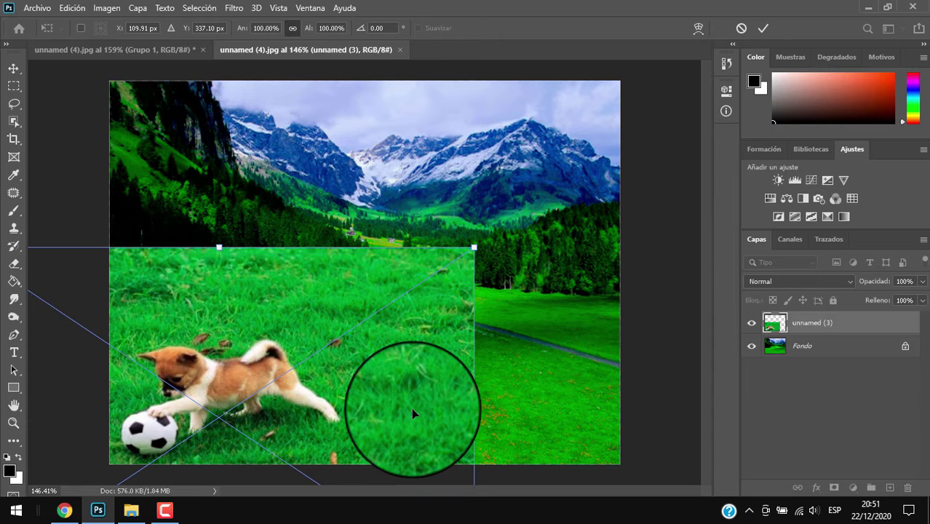
key("Return")
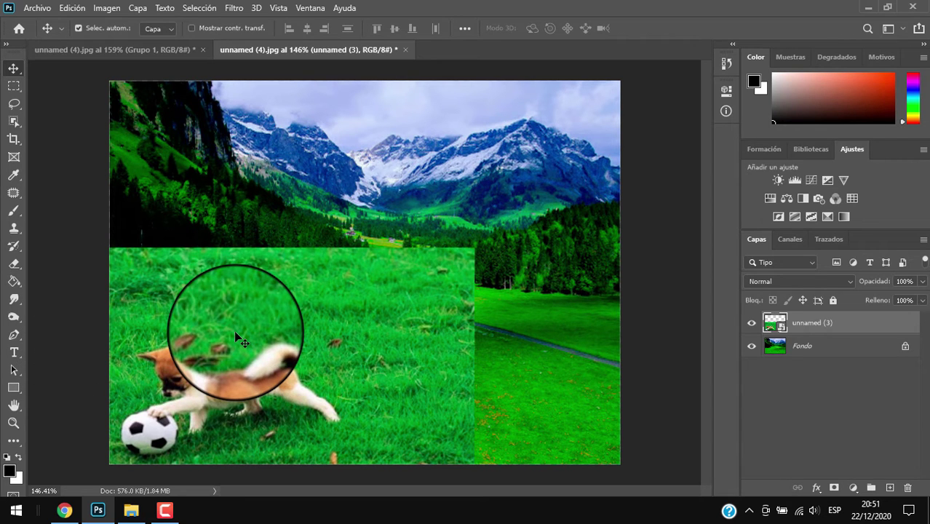
Marquee-select a rectangle around the puppy and ball and copy it to a new layer, Capa 1
left_click(14, 87)
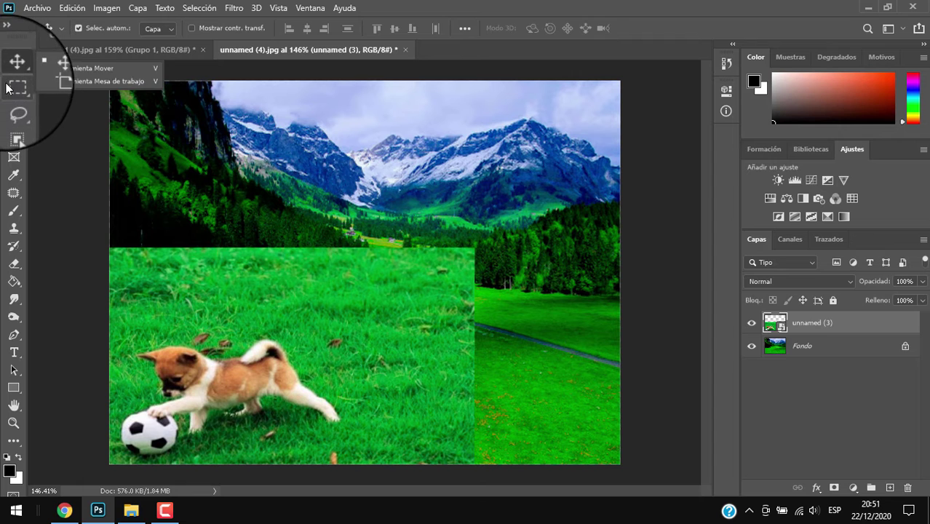
right_click(14, 87)
left_click(73, 85)
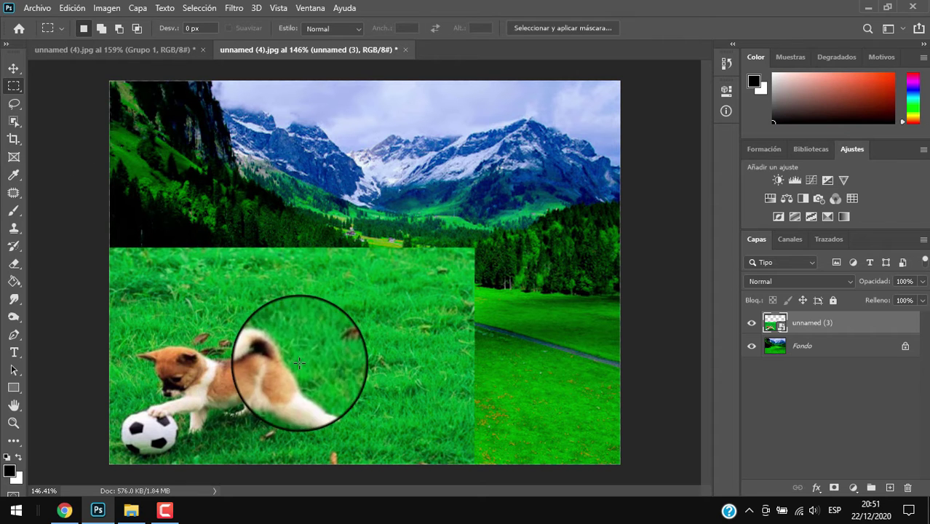
mouse_move(350, 463)
left_mouse_down()
mouse_move(182, 380)
mouse_move(120, 329)
left_mouse_up()
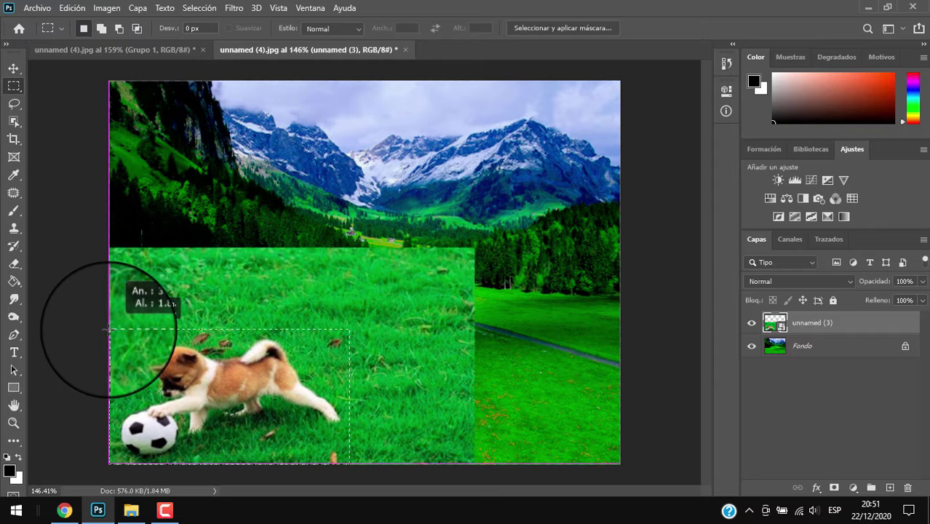
left_click_drag(120, 329, 111, 324)
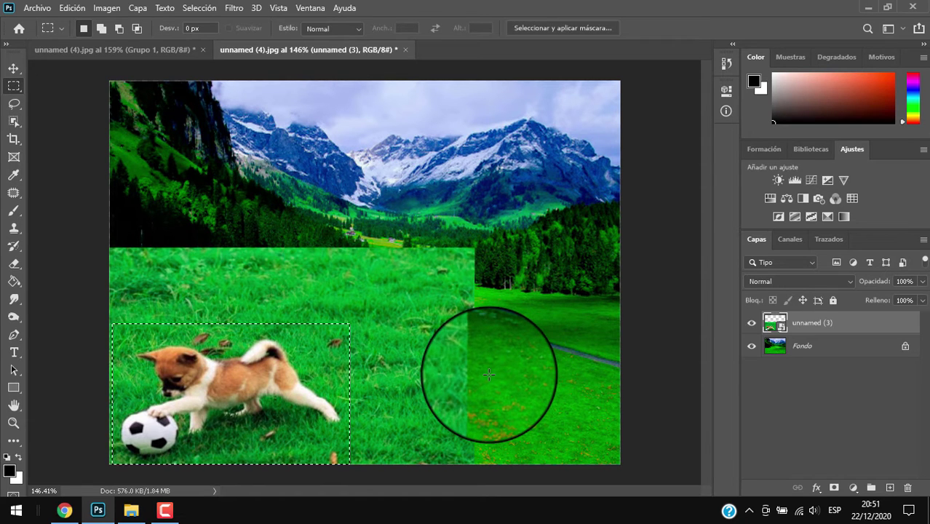
key("ctrl+j")
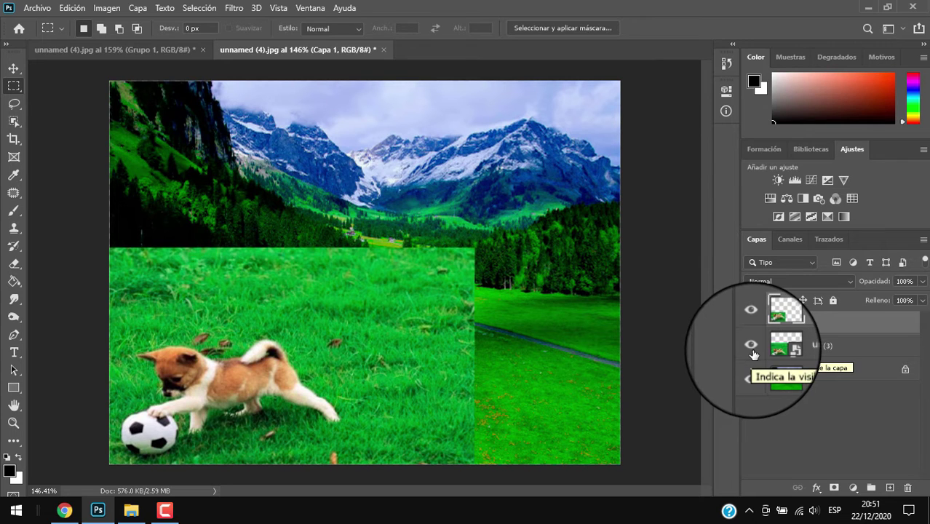
Hide the original unnamed (3) dog-in-grass layer
left_click(751, 353)
type("mascotaa")
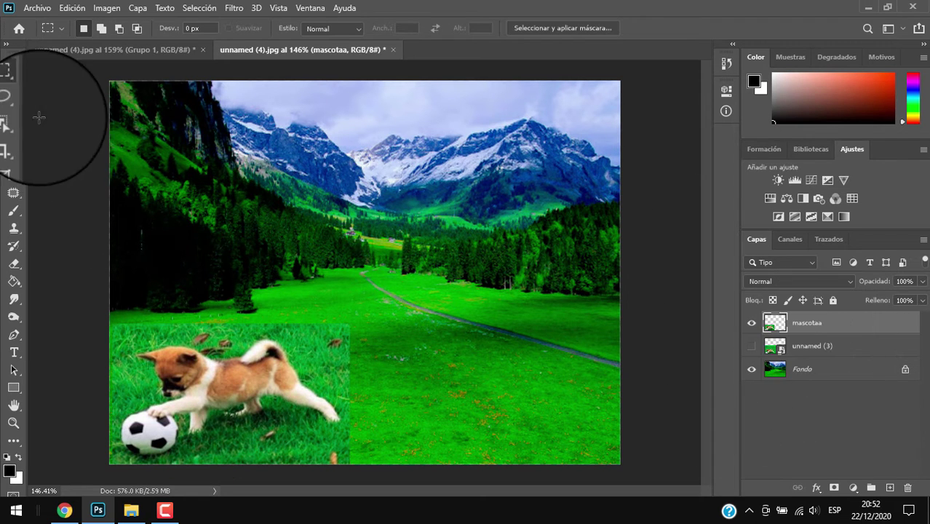
Apply Tono/saturación to Verdes with Tono -8 and Saturación +28, then select the Fondo layer
left_click(107, 10)
mouse_move(117, 43)
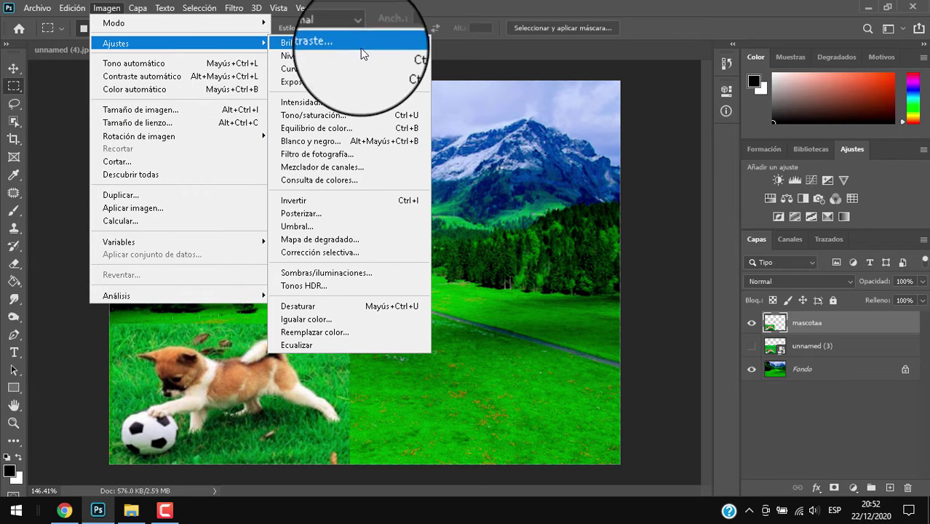
left_click(339, 115)
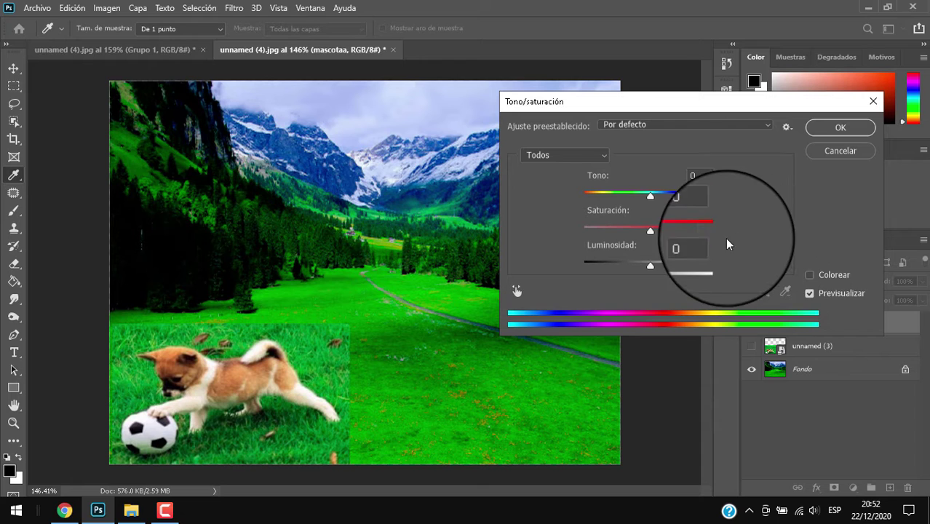
left_click(556, 160)
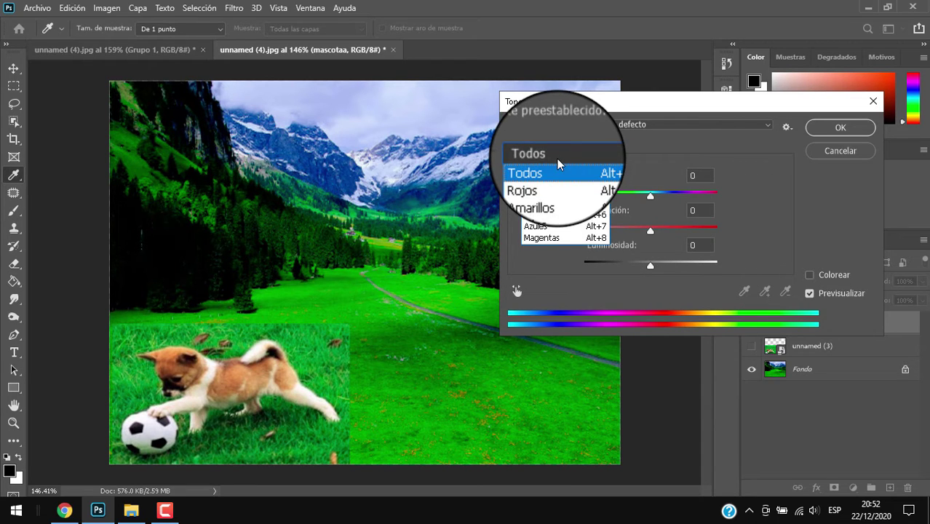
left_click(535, 207)
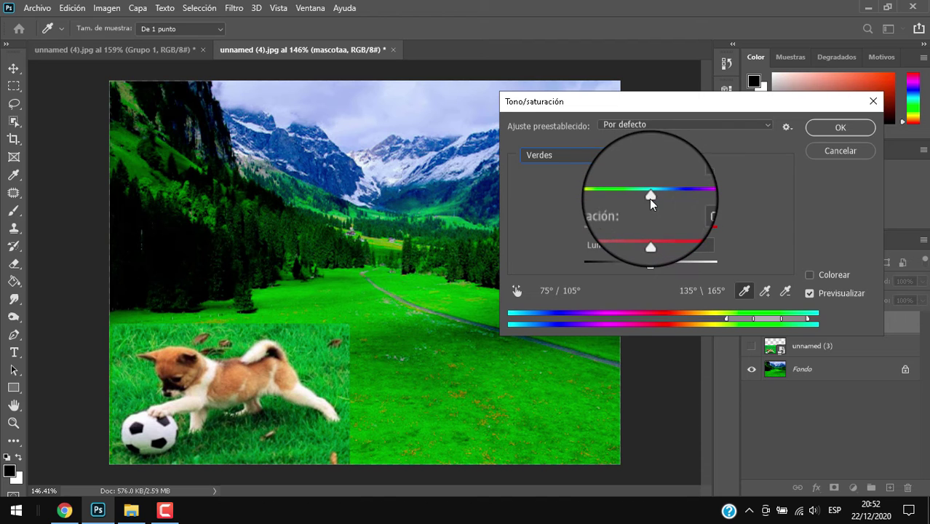
mouse_move(651, 204)
left_mouse_down()
mouse_move(610, 200)
mouse_move(644, 190)
left_mouse_up()
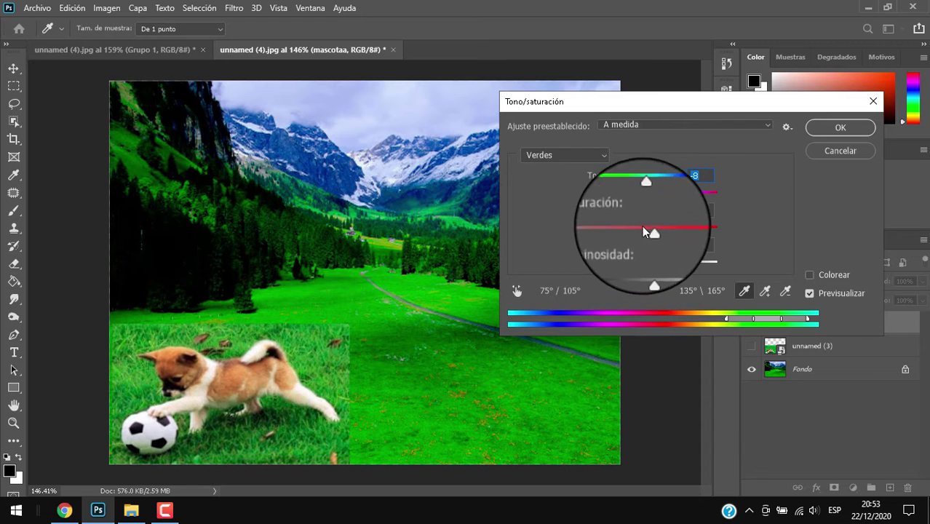
left_click_drag(652, 230, 668, 238)
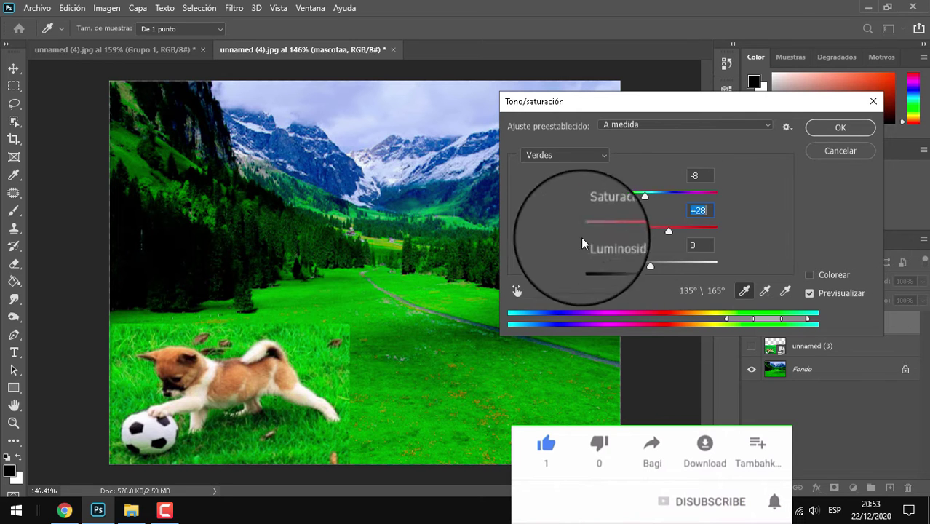
left_click(838, 127)
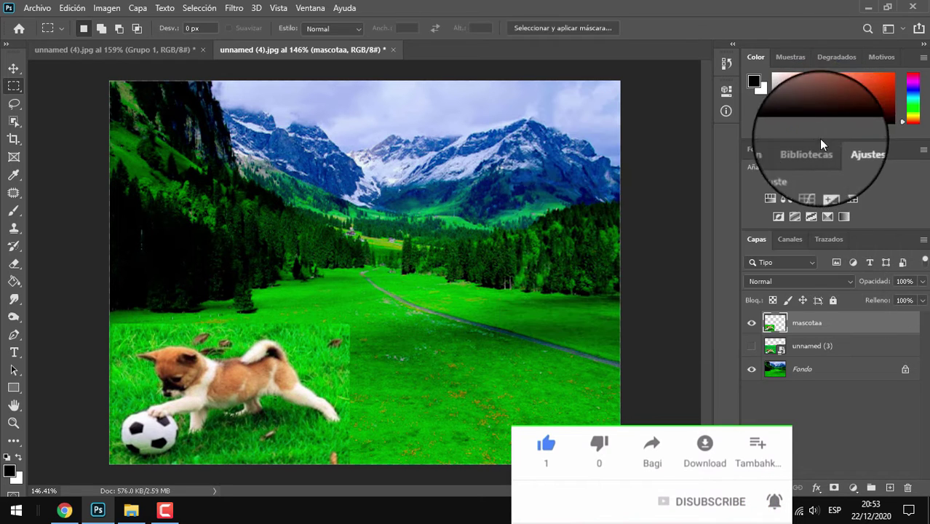
left_click(805, 372)
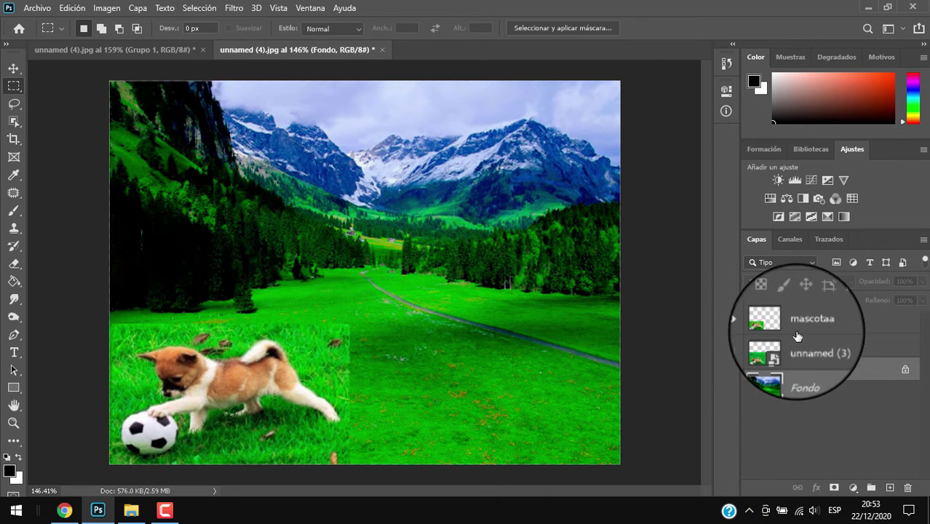
left_click(795, 322)
Select Fondo copia together with mascotaa and merge them with Ctrl+E
left_click(805, 371)
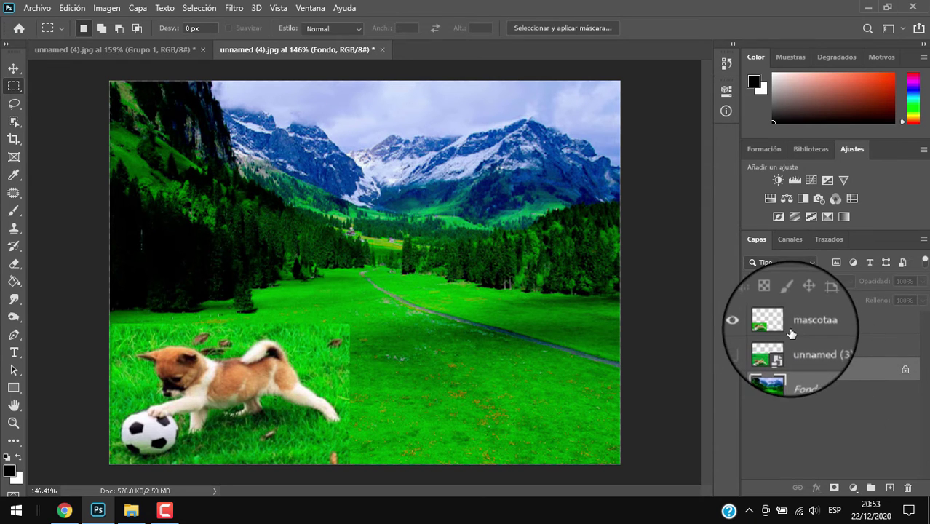
left_click(809, 353)
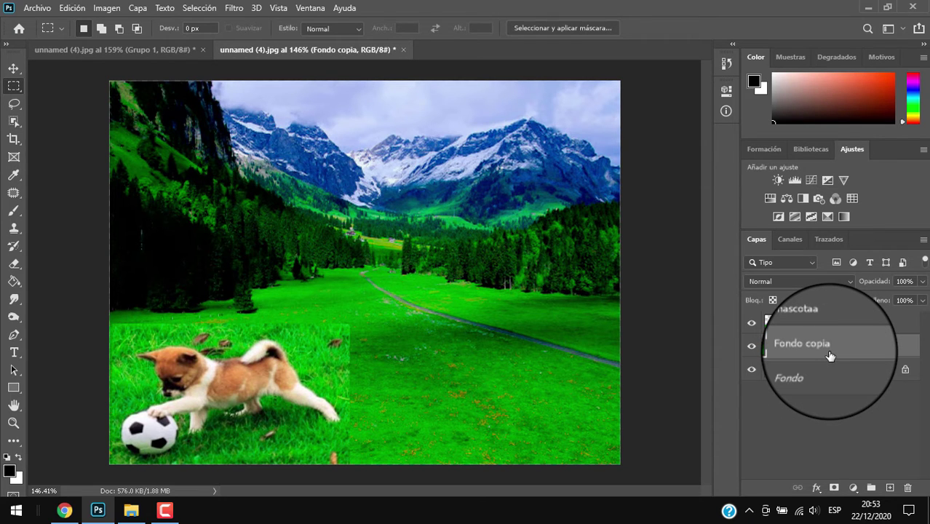
right_click(831, 356)
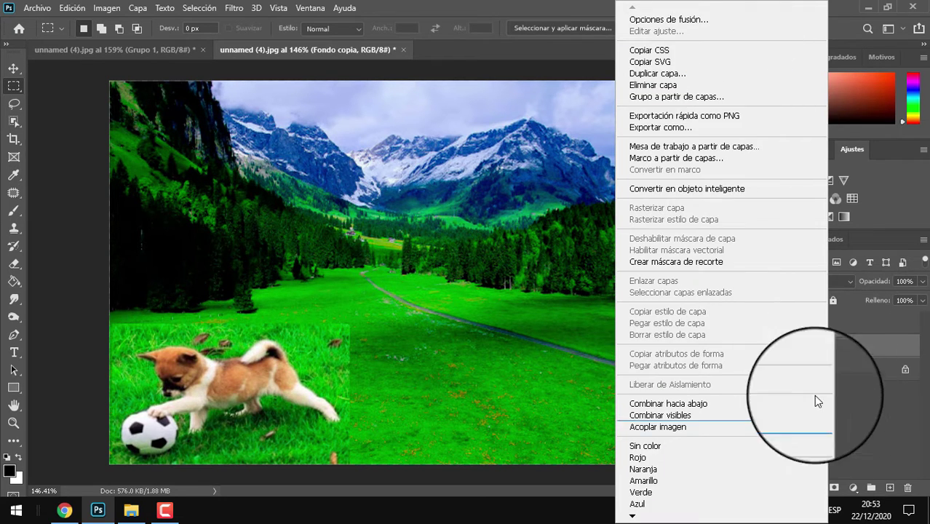
left_click(858, 407)
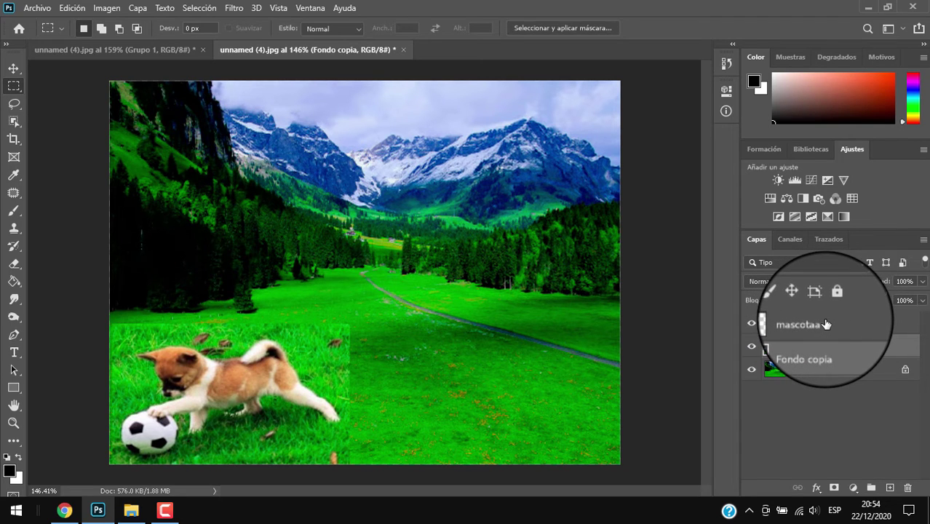
left_click(826, 324, "shift")
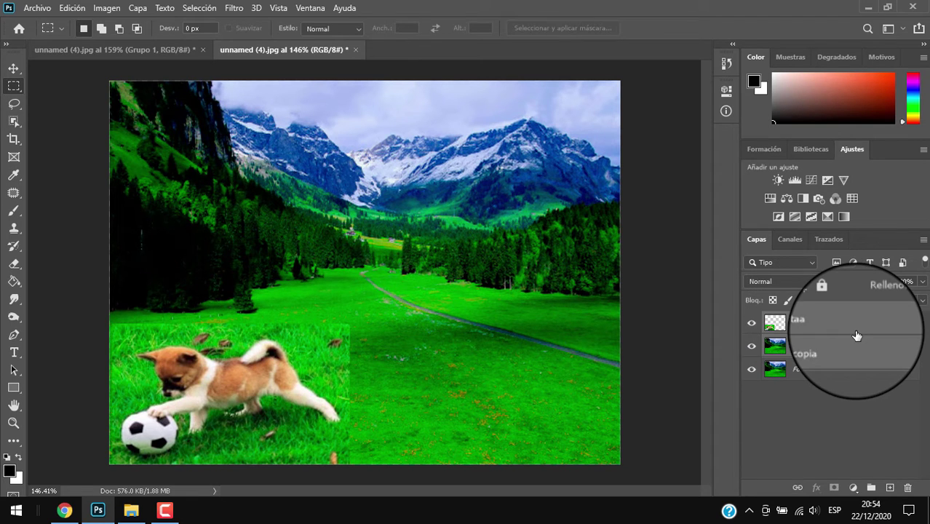
key("ctrl+e")
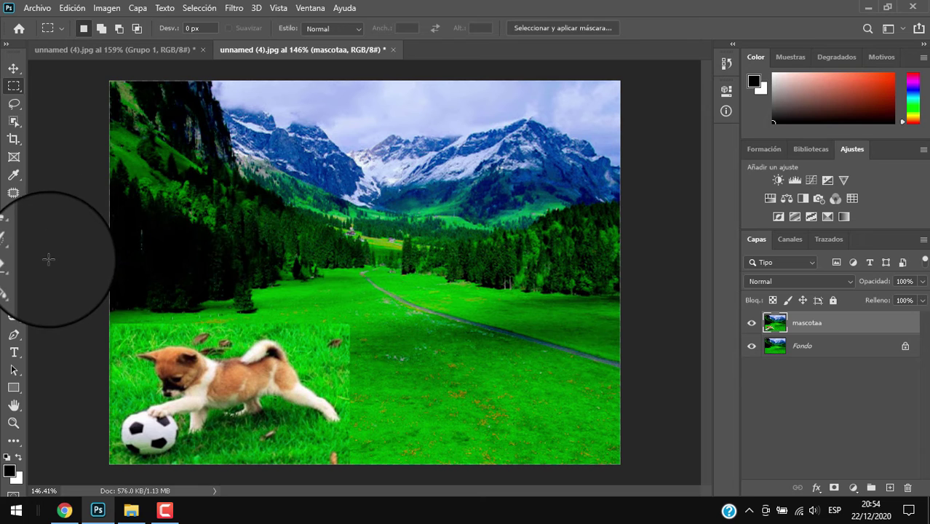
Switch to the Patch tool and trace a loose outline around the puppy and ball
left_click(12, 206)
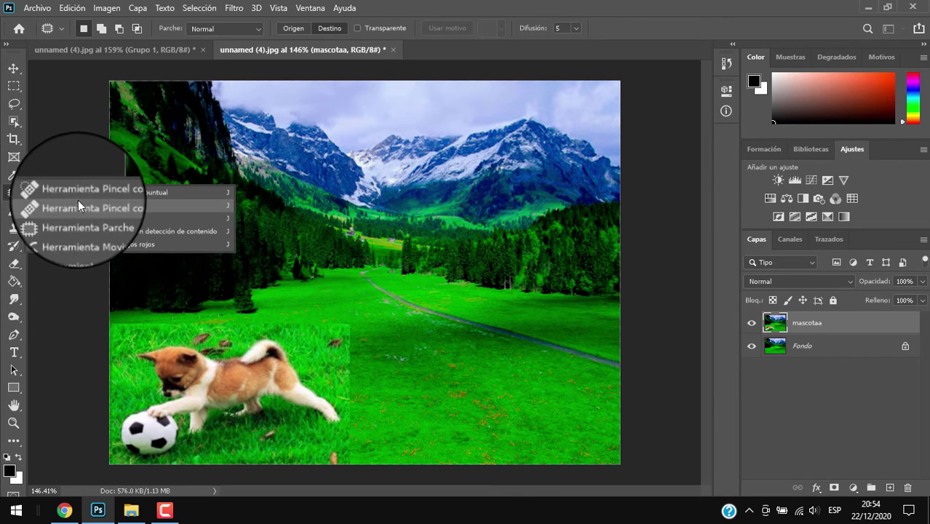
left_click(110, 190)
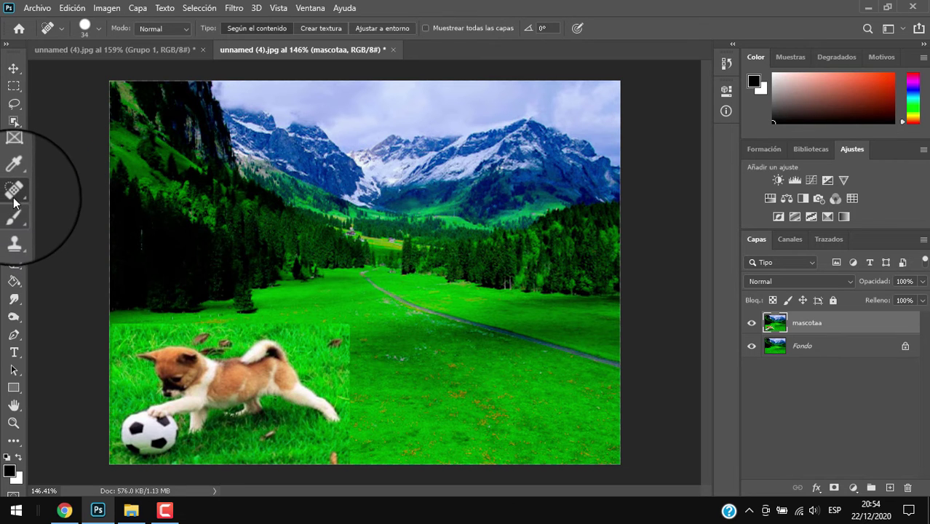
right_click(15, 199)
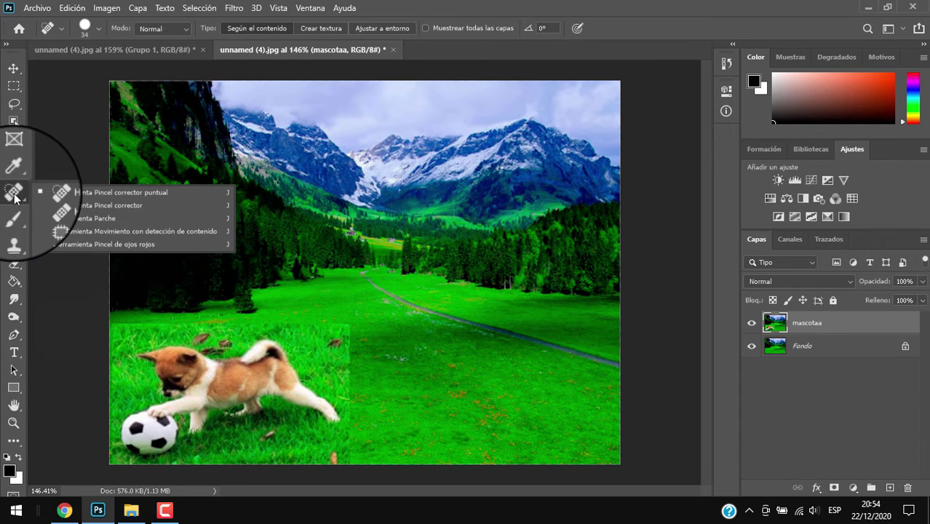
left_click(105, 219)
scroll(108, 221, "up", 3)
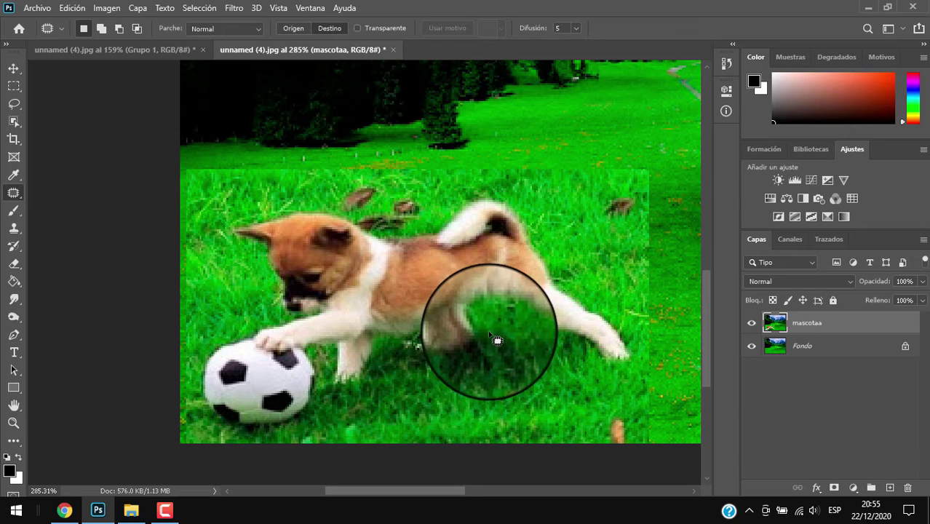
mouse_move(486, 326)
left_mouse_down()
mouse_move(599, 364)
mouse_move(544, 233)
mouse_move(510, 201)
mouse_move(443, 214)
mouse_move(414, 237)
mouse_move(292, 213)
mouse_move(229, 233)
mouse_move(264, 254)
mouse_move(274, 329)
mouse_move(239, 341)
mouse_move(198, 384)
mouse_move(224, 439)
mouse_move(294, 438)
mouse_move(326, 401)
mouse_move(328, 344)
mouse_move(320, 390)
mouse_move(357, 399)
mouse_move(381, 382)
mouse_move(391, 360)
mouse_move(472, 359)
mouse_move(498, 349)
mouse_move(482, 326)
mouse_move(541, 344)
left_mouse_up()
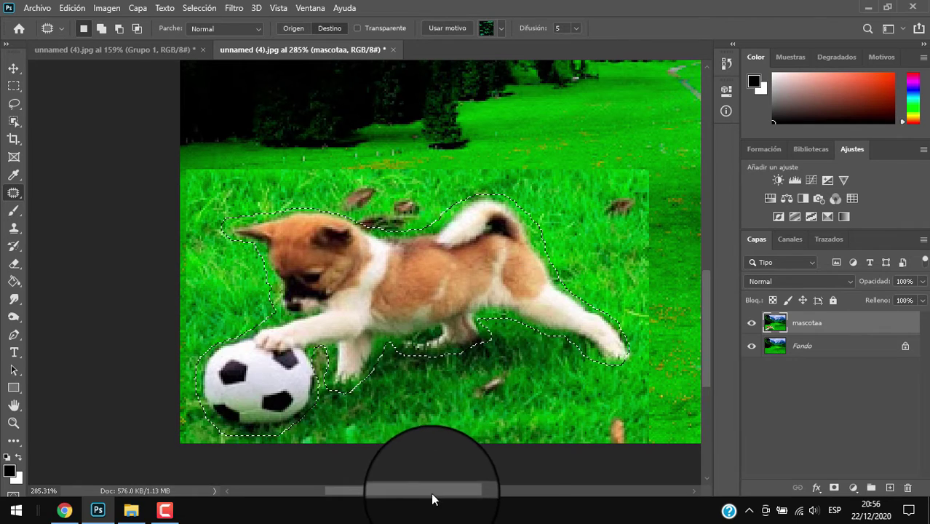
Copy the outlined puppy and ball onto the open meadow at right, and hide the mascotaa layer
mouse_move(433, 491)
left_mouse_down()
mouse_move(486, 492)
mouse_move(456, 492)
left_mouse_up()
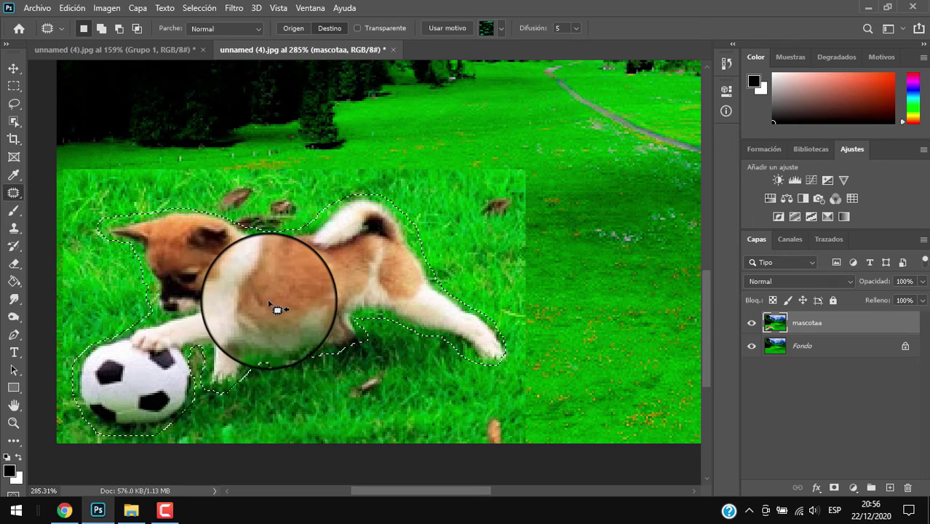
scroll(305, 327, "down", 2)
scroll(306, 320, "down", 2)
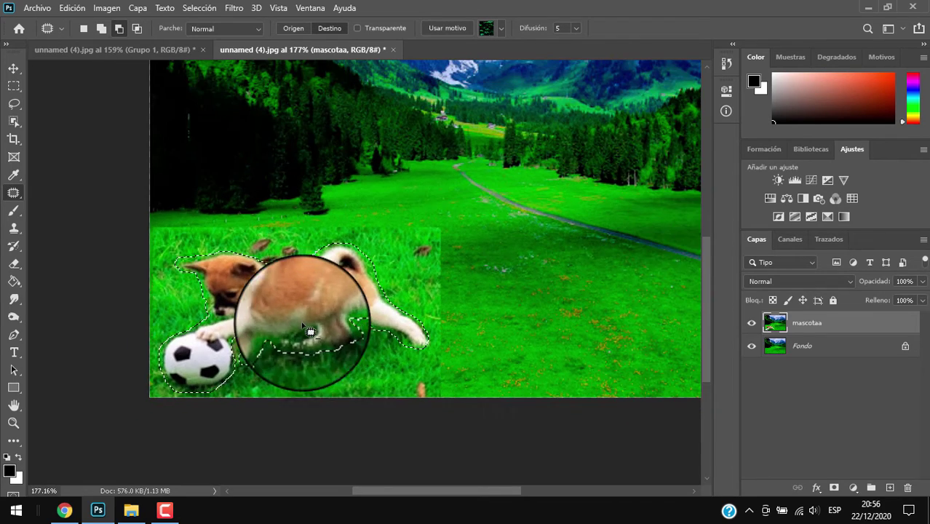
left_click_drag(407, 492, 437, 492)
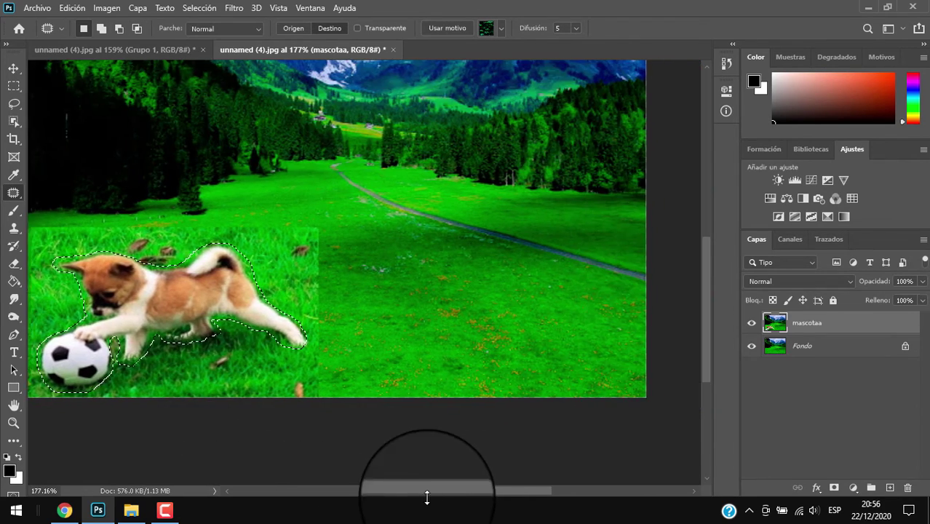
mouse_move(199, 301)
left_mouse_down()
mouse_move(521, 306)
mouse_move(489, 362)
mouse_move(499, 347)
left_mouse_up()
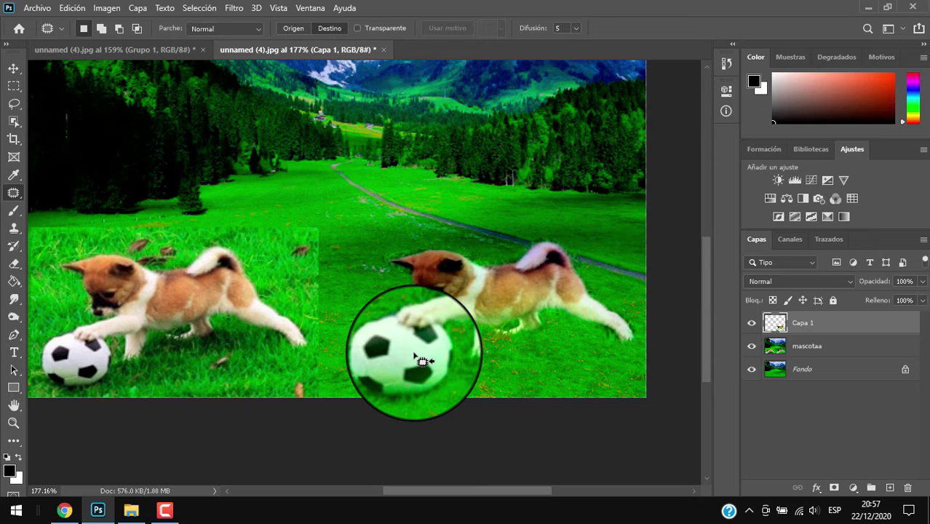
left_click(752, 353)
left_click(801, 356)
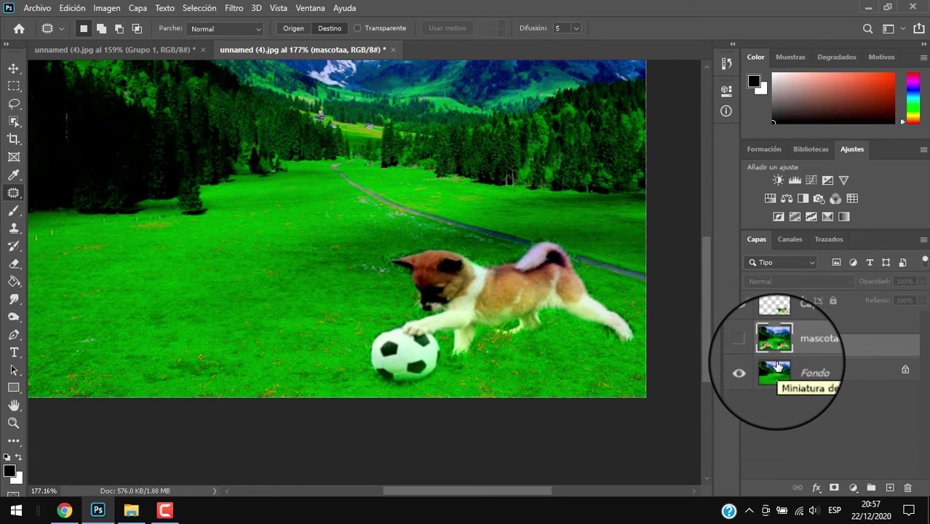
Move Capa 1 down and left with the Move tool and add a layer mask to it
left_click(14, 68)
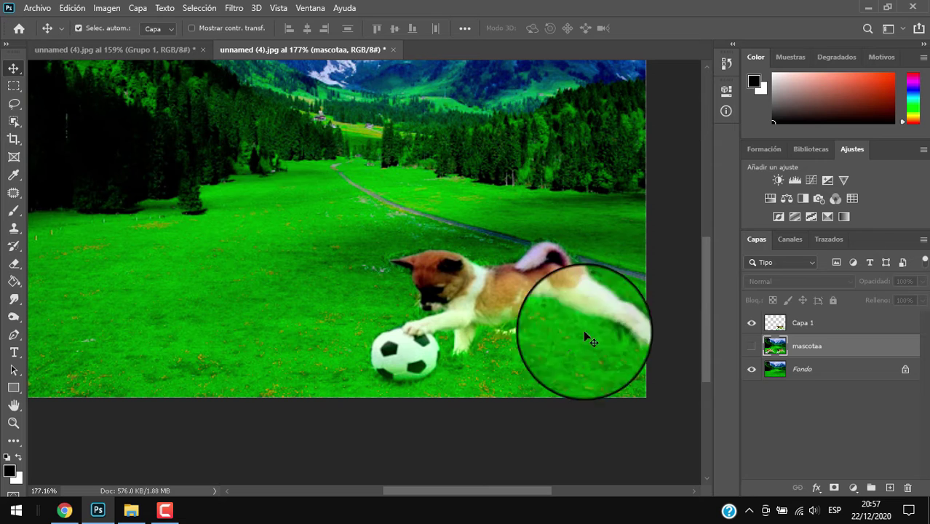
mouse_move(520, 300)
left_mouse_down()
mouse_move(486, 318)
mouse_move(495, 301)
left_mouse_up()
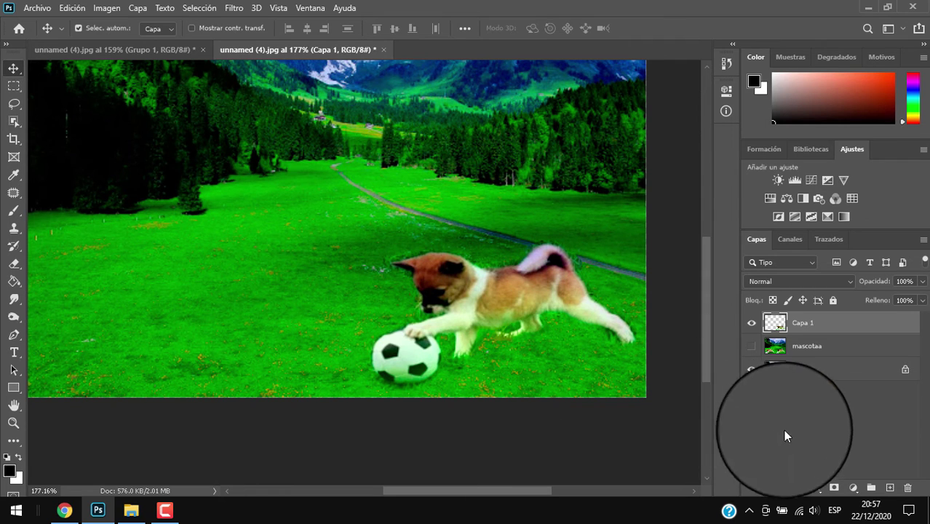
left_click(834, 488)
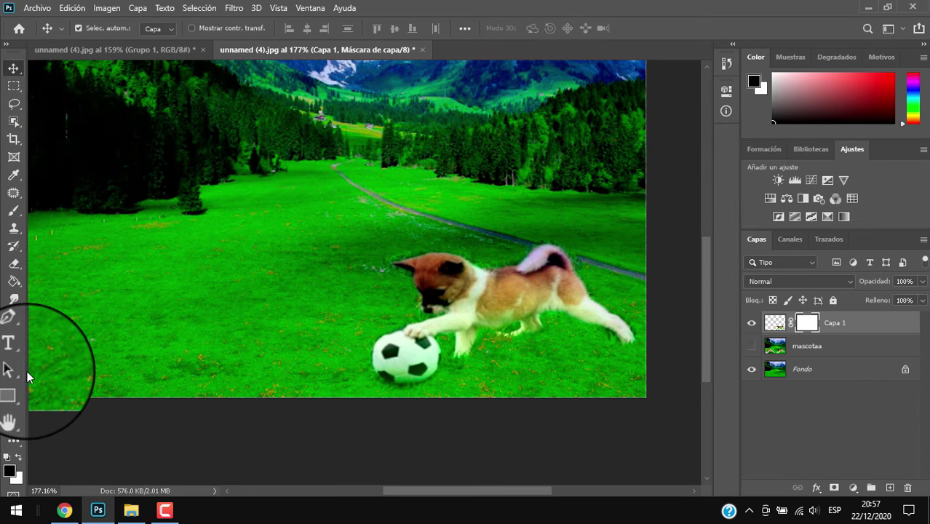
Pick the Brush tool and set a soft brush size for painting the mask
key("b")
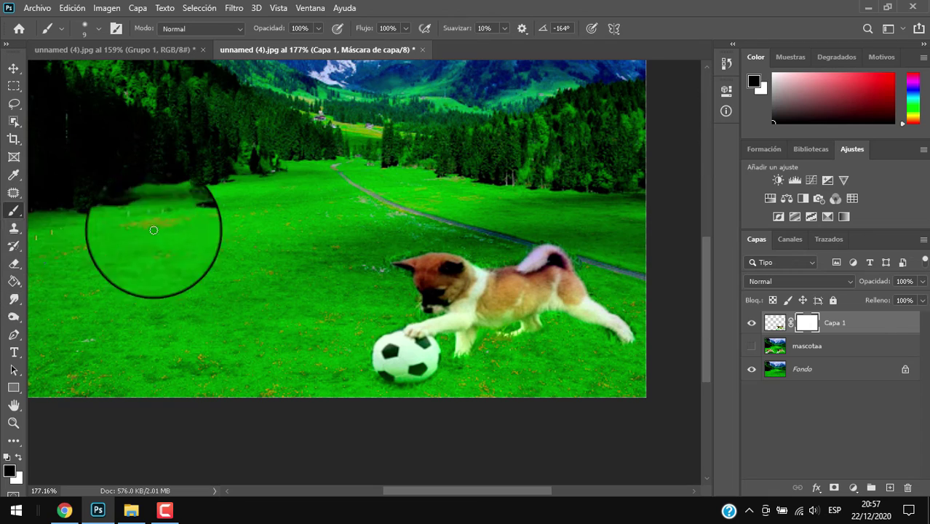
scroll(557, 285, "up", 1)
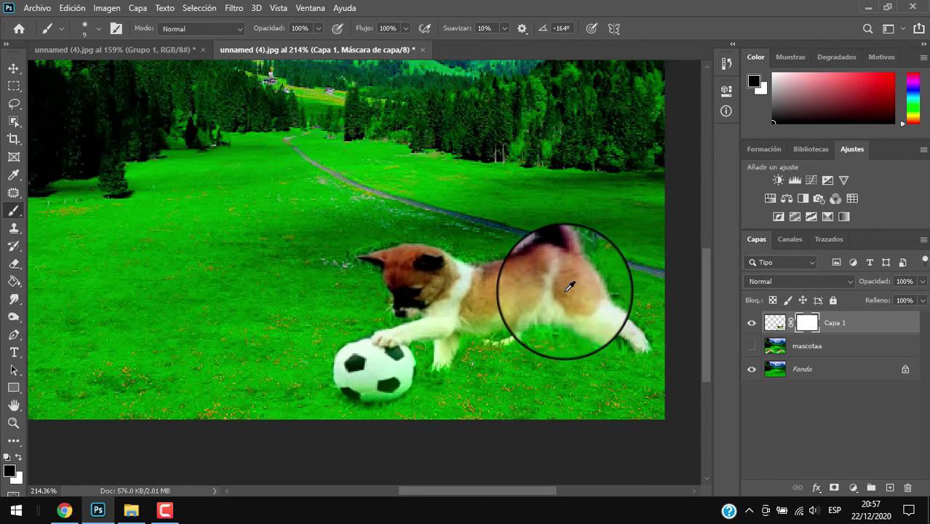
scroll(568, 281, "up", 2)
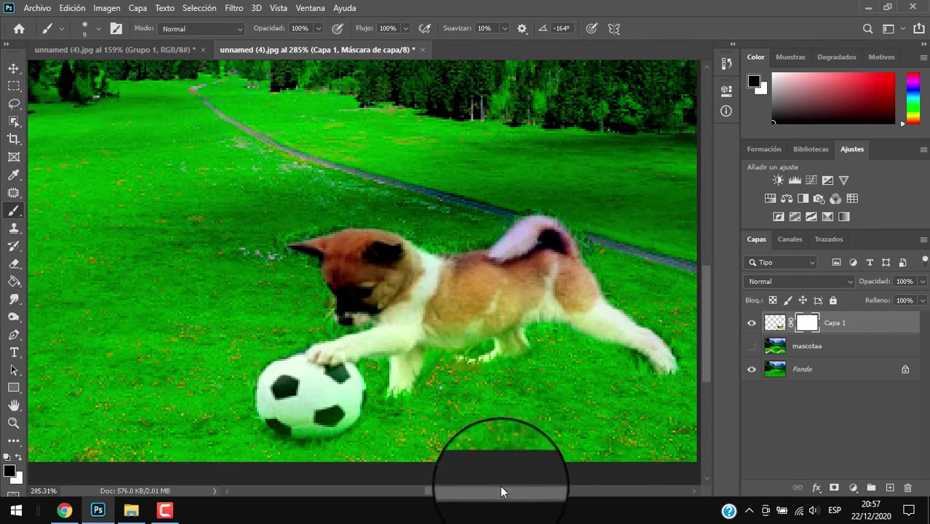
left_click_drag(500, 491, 520, 491)
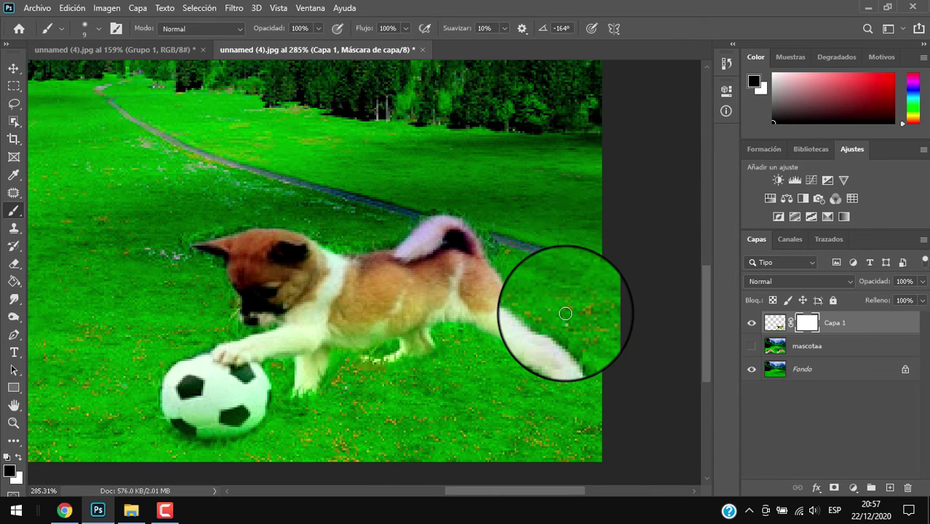
right_click(567, 320, "alt")
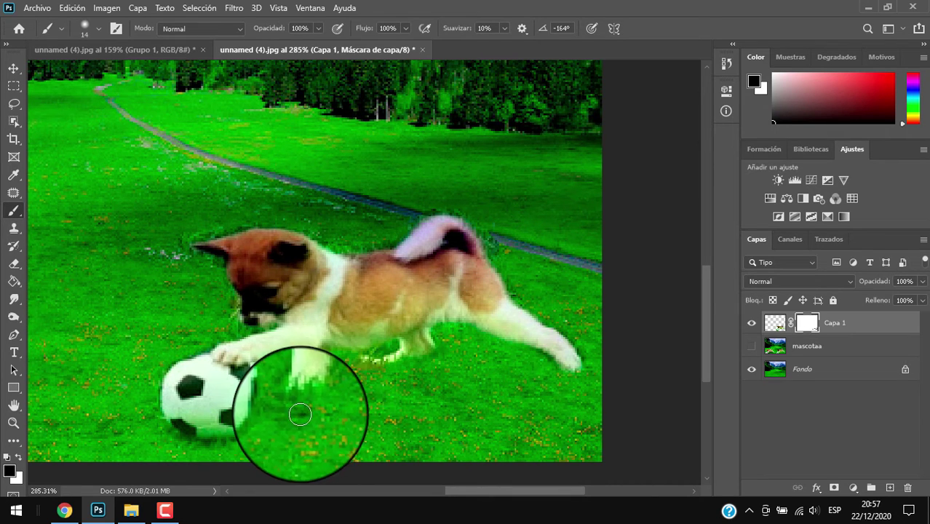
Paint Capa 1's mask, switching between white to restore and black to hide grass fringe
scroll(341, 311, "up", 2)
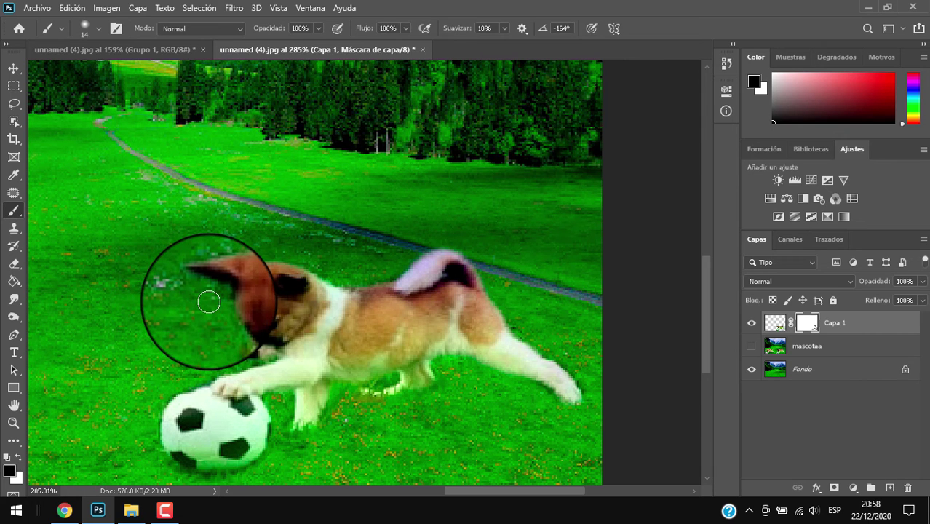
scroll(189, 320, "down", 2)
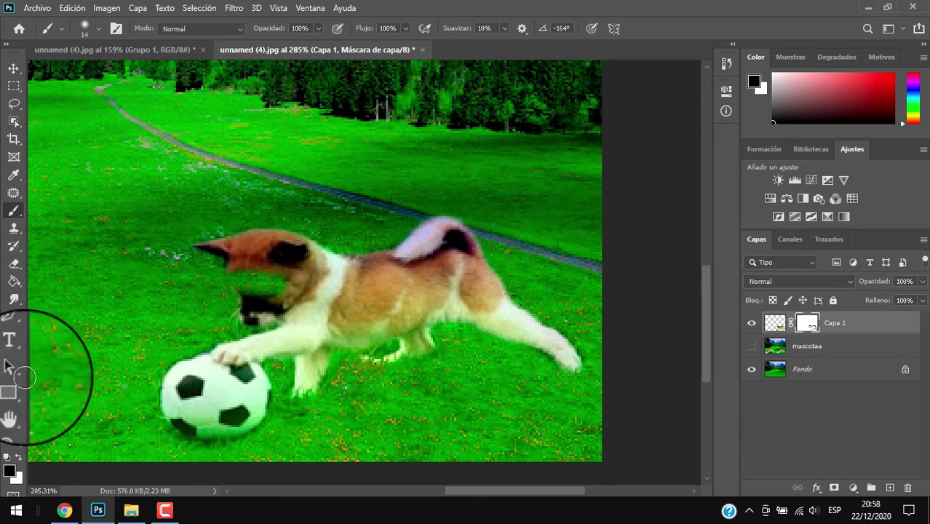
left_click(20, 455)
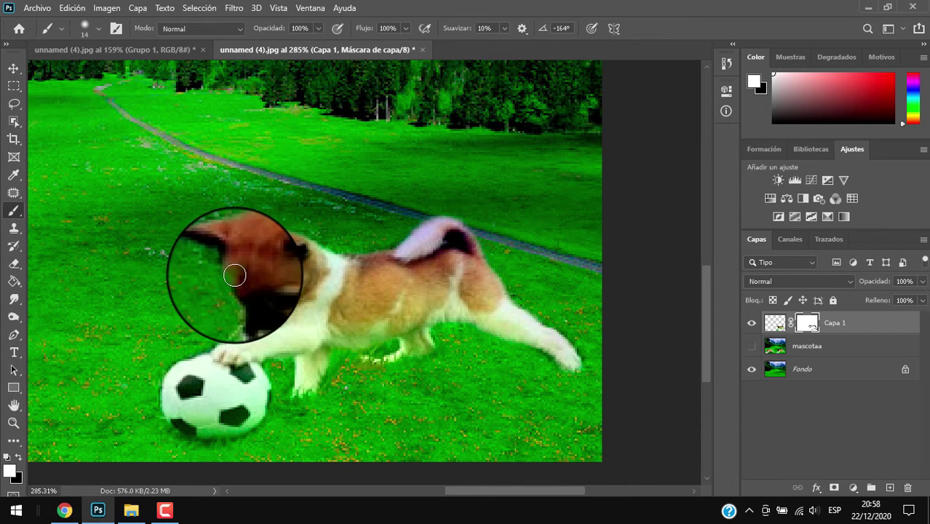
left_click(22, 457)
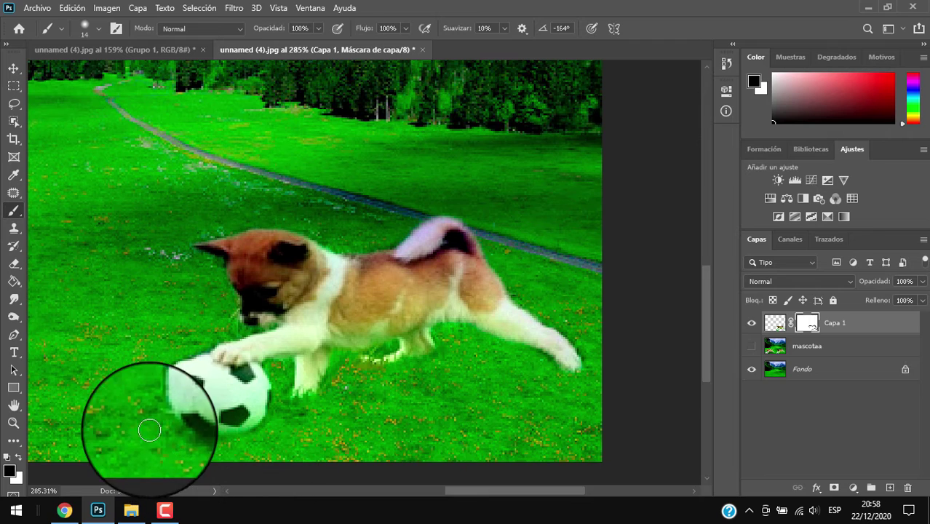
scroll(172, 317, "up", 1)
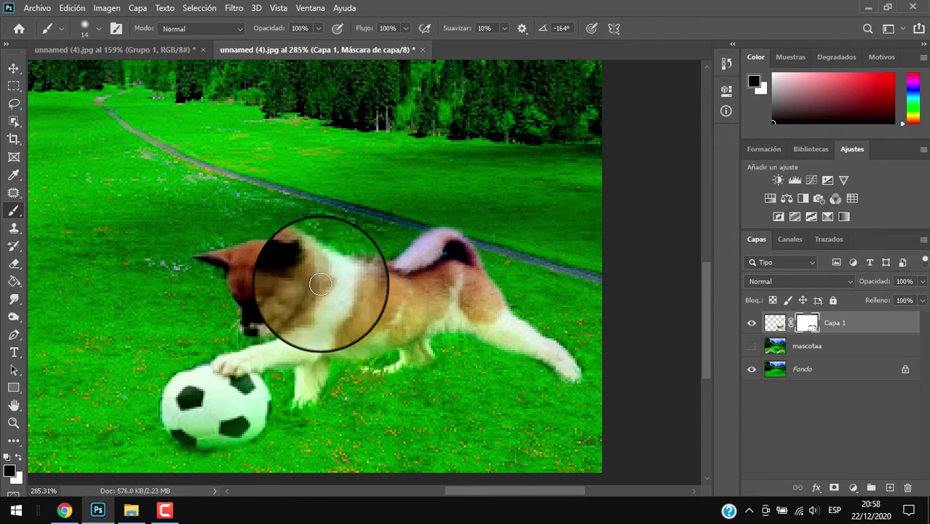
scroll(341, 266, "down", 1)
scroll(353, 269, "down", 1)
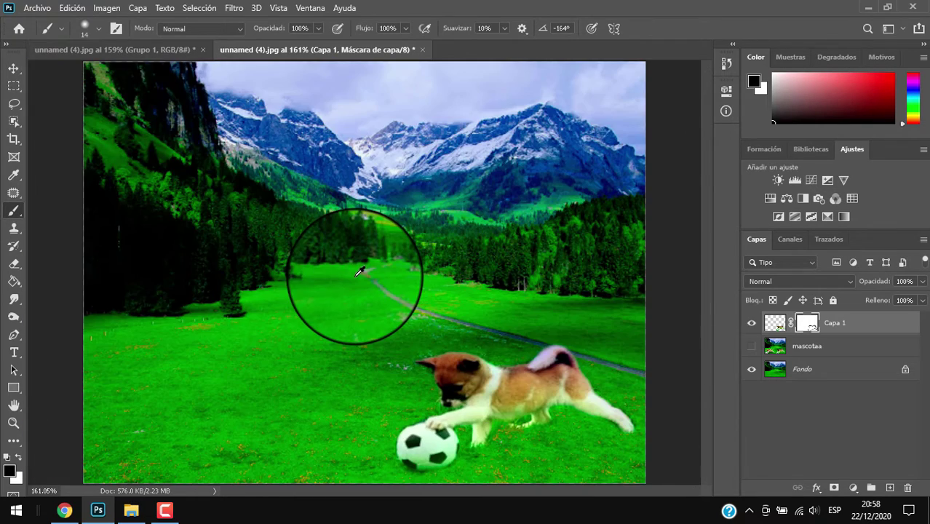